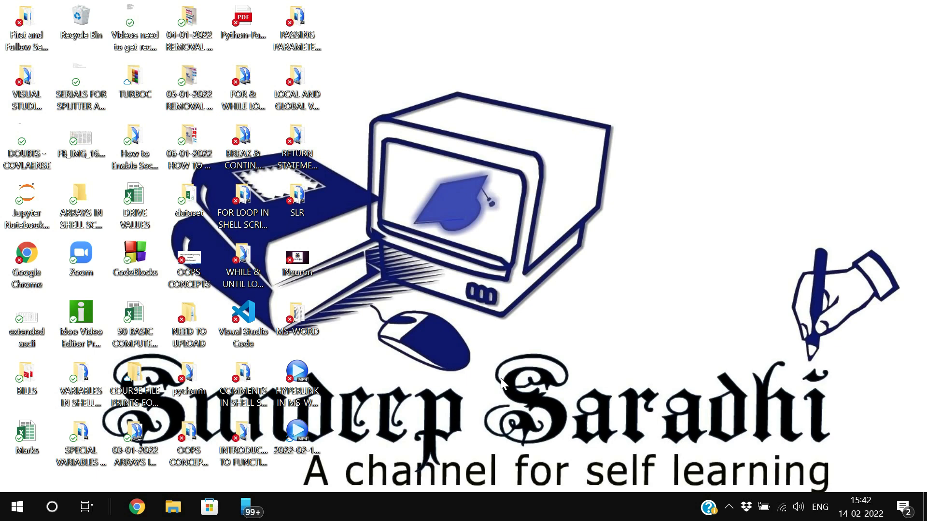
# Launch Word through Run and start a new blank document.
pyautogui.press('super+r')
pyautogui.press('Return')
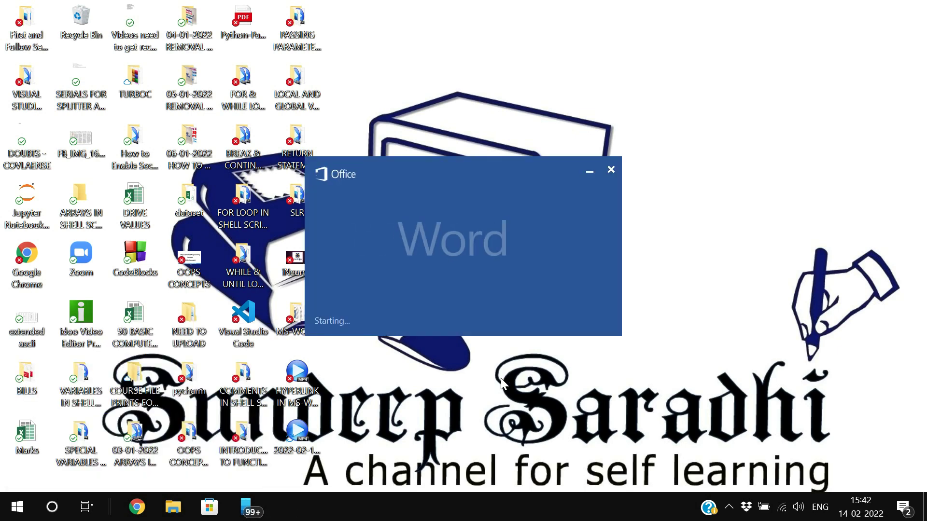
pyautogui.press('Escape')
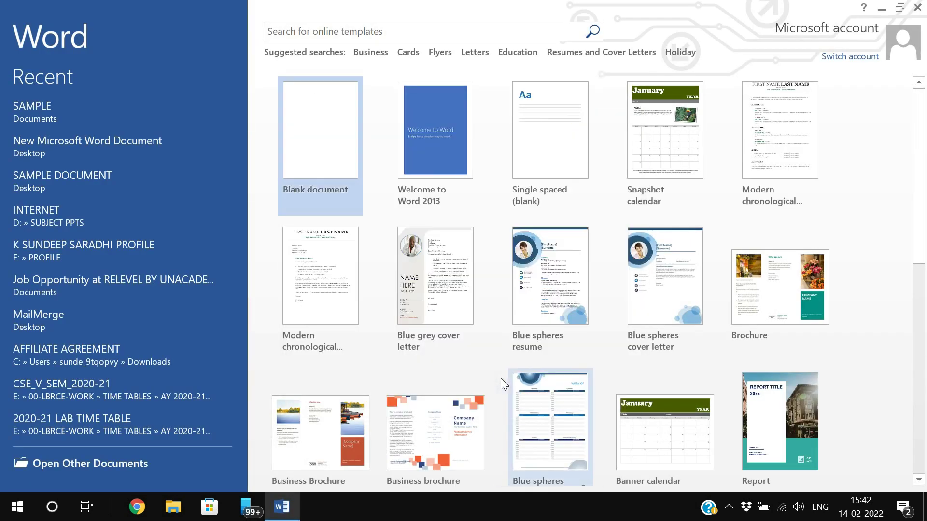
pyautogui.press('Return')
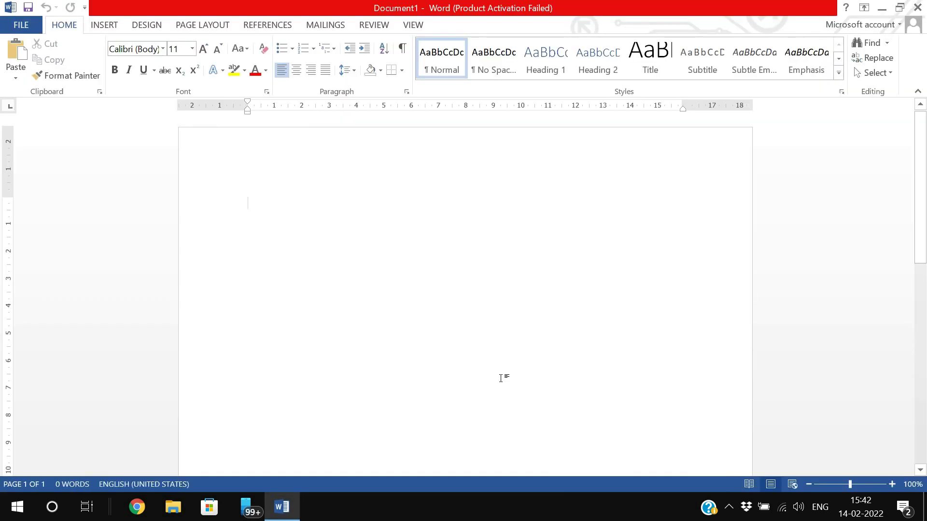
# Type the person's full name on the first line, capitalised with Shift+F3.
pyautogui.write('sundeep saradhi')
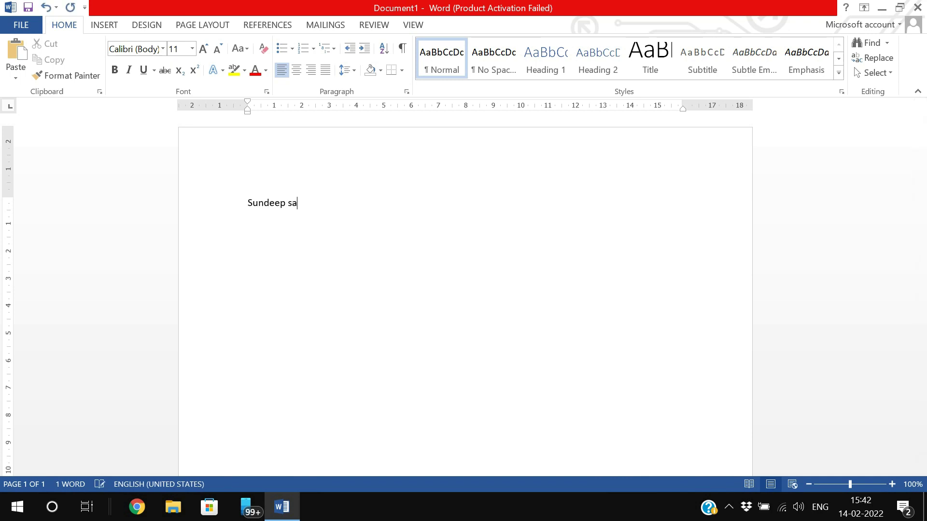
pyautogui.hotkey('shift', 'F3')
pyautogui.write('kanthety')
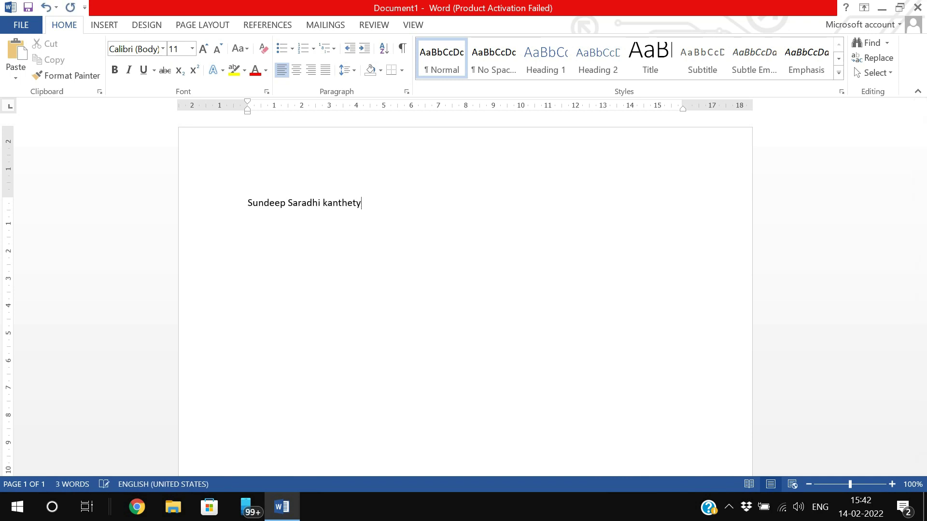
pyautogui.hotkey('shift', 'F3')
# Select the name and enlarge its font to size 26.
pyautogui.moveTo(425, 265); pyautogui.dragTo(235, 209)
pyautogui.hotkey('ctrl', ']')
pyautogui.hotkey('ctrl', 'shift', '.')
pyautogui.hotkey('ctrl', 'shift', '.')
pyautogui.hotkey('ctrl', 'shift', '.')
pyautogui.hotkey('ctrl', 'shift', '.')
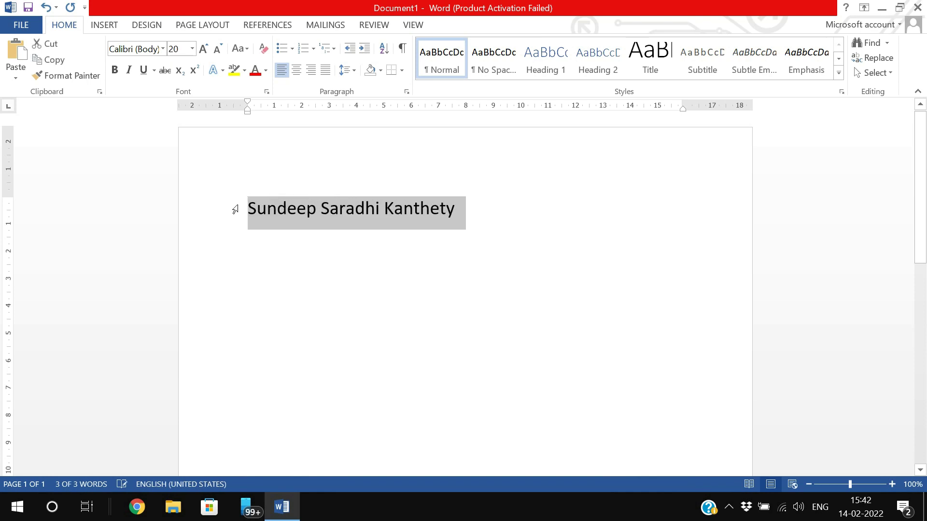
pyautogui.hotkey('ctrl', 'shift', '.')
pyautogui.hotkey('ctrl', 'shift', '.')
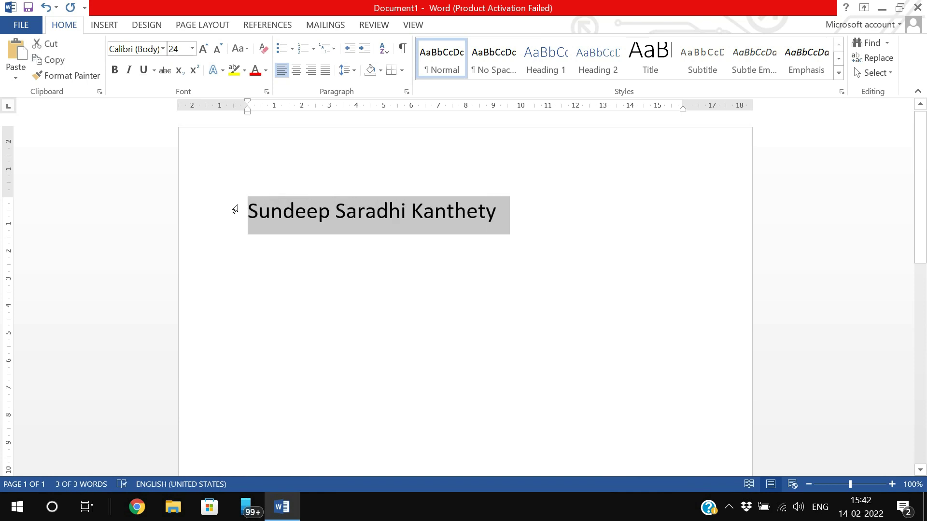
pyautogui.hotkey('ctrl', 'shift', '.')
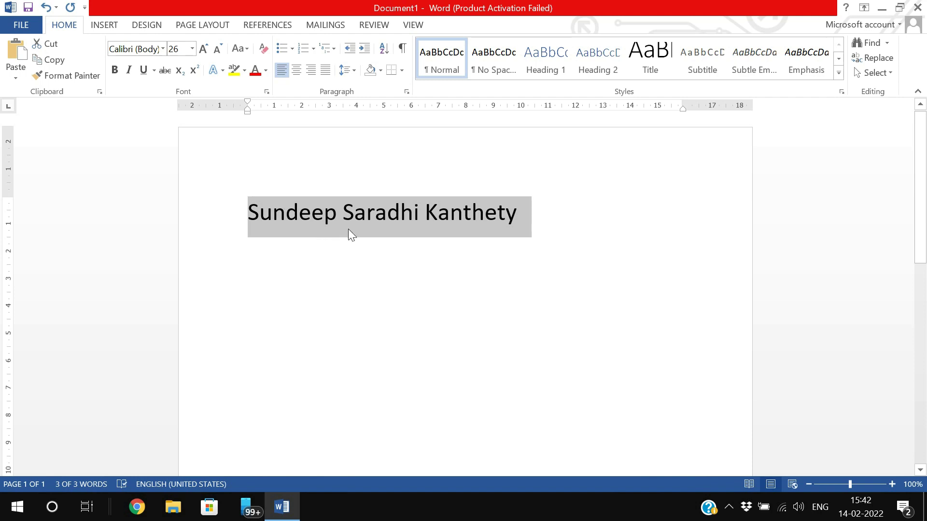
# Start a hyperlink on the name and browse up to This PC.
pyautogui.rightClick(393, 204)
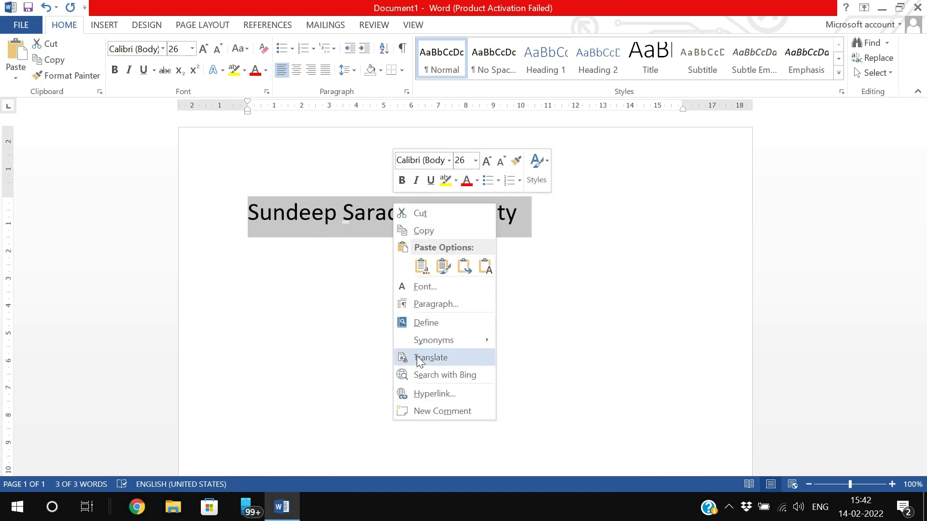
pyautogui.click(436, 394)
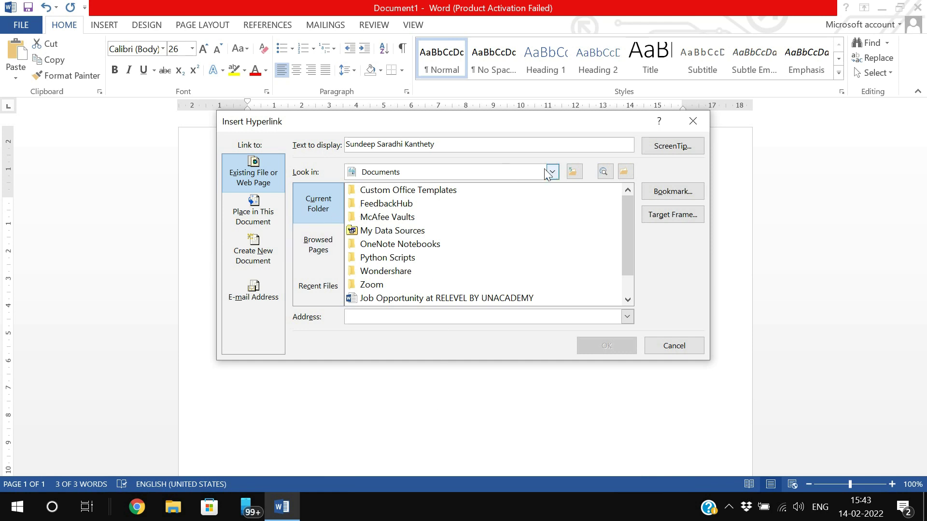
pyautogui.click(573, 172)
pyautogui.click(574, 172)
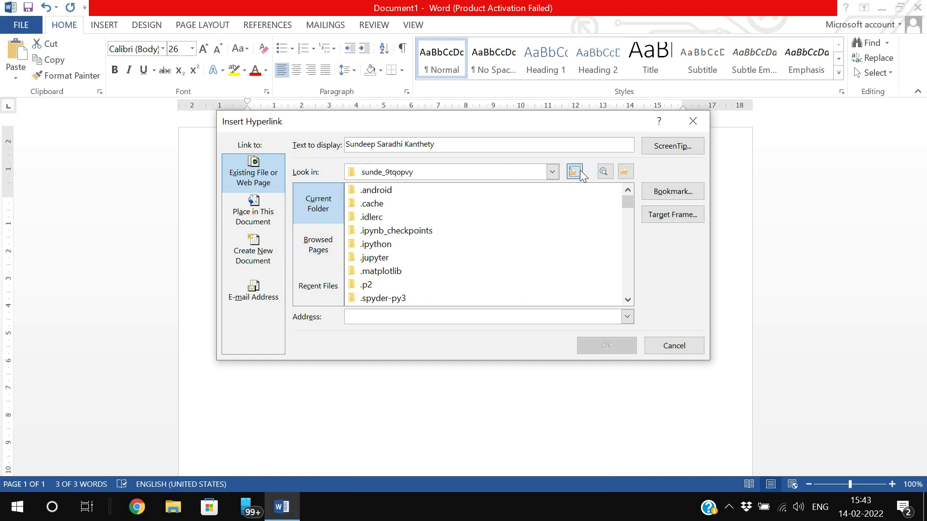
pyautogui.click(580, 172)
pyautogui.click(579, 172)
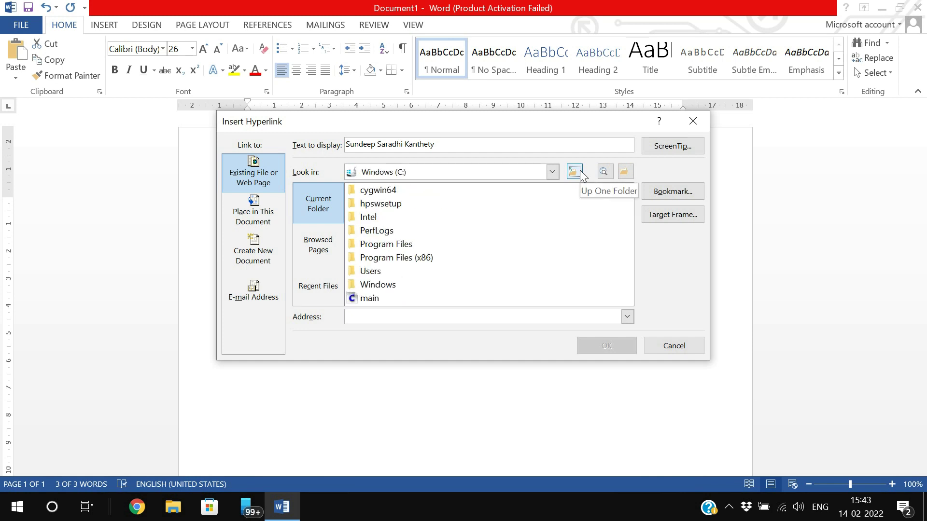
pyautogui.click(581, 174)
# Choose OOPS CONCEPTS.pptx in the Desktop folder as the link target.
pyautogui.doubleClick(366, 243)
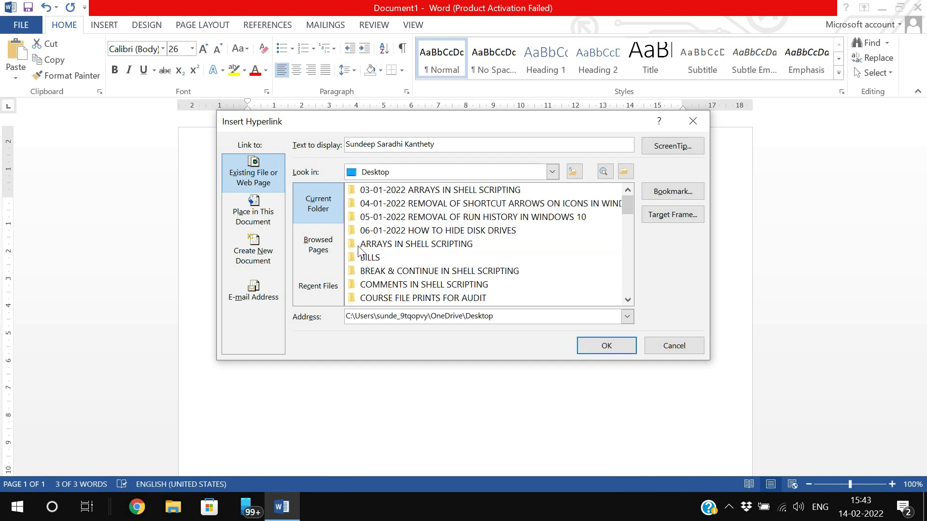
pyautogui.scroll(-5, 423, 240)
pyautogui.scroll(-3, 425, 246)
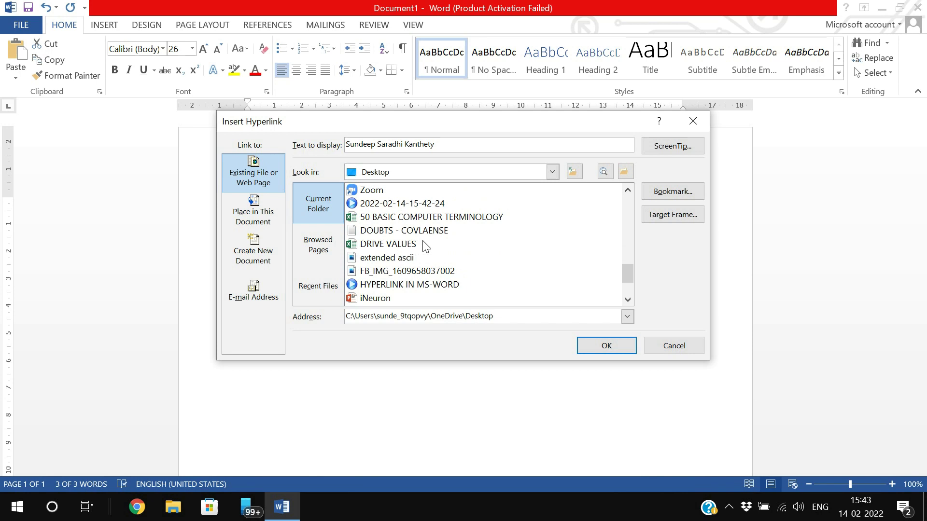
pyautogui.scroll(-2, 426, 246)
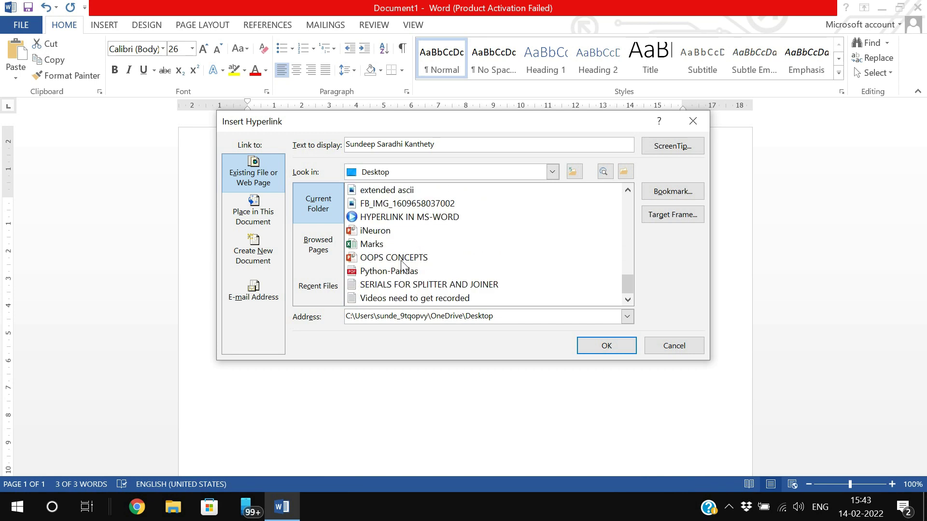
pyautogui.click(402, 260)
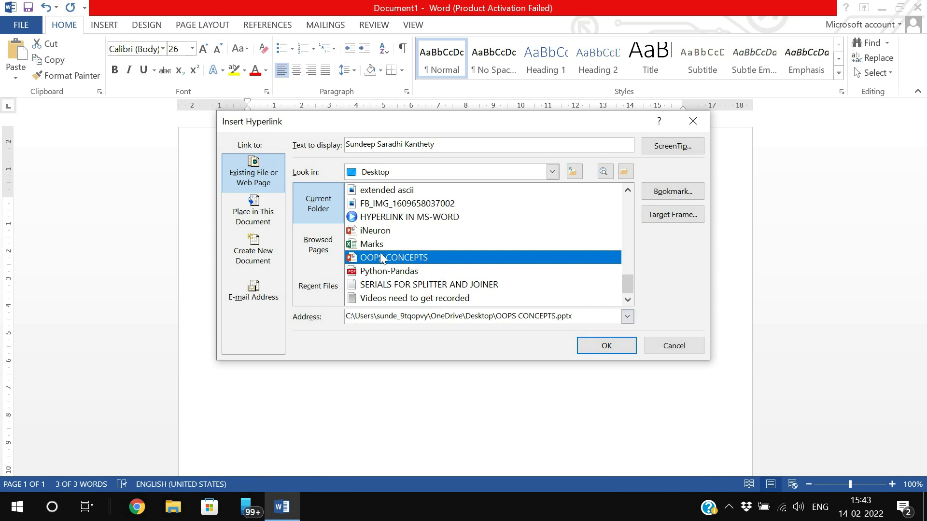
# Apply the link to OOPS CONCEPTS.pptx and follow it from the name.
pyautogui.click(607, 347)
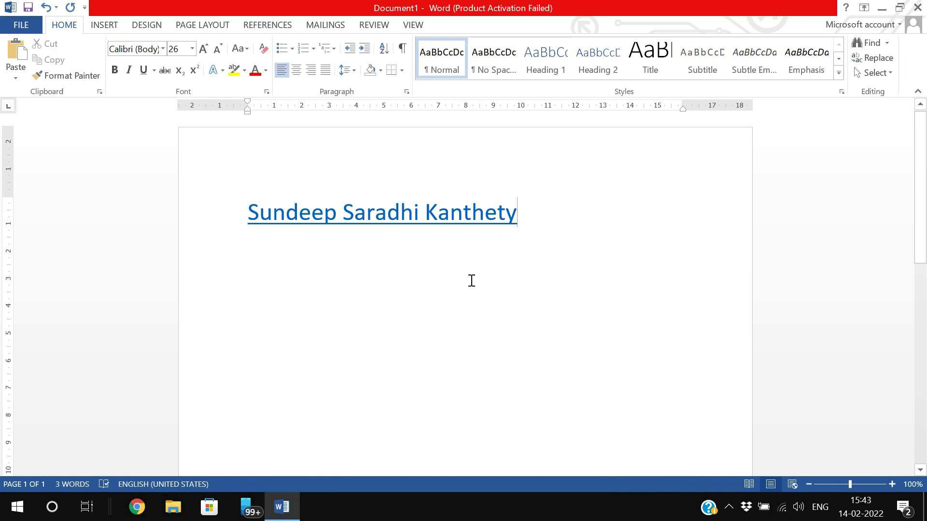
pyautogui.moveTo(449, 217)
pyautogui.keyDown('ctrl'); pyautogui.click(335, 215); pyautogui.keyUp('ctrl')
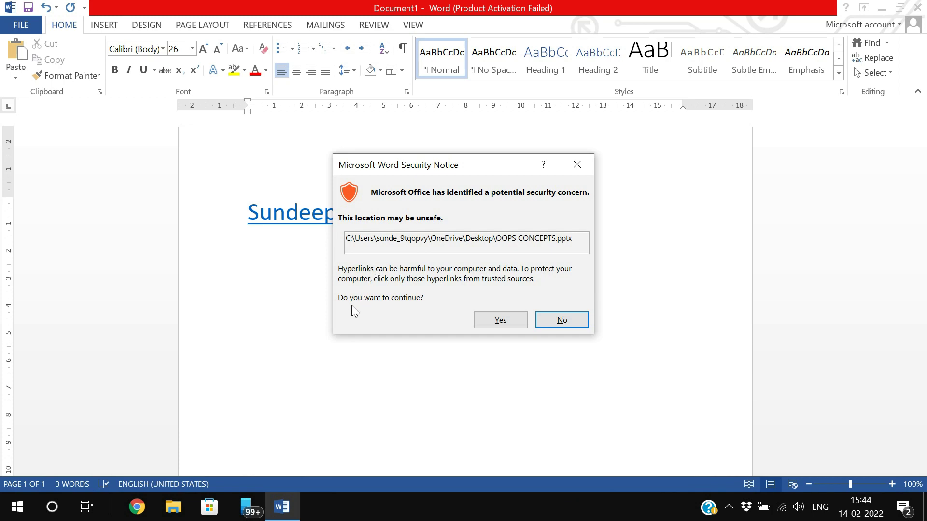
# Accept the security notice and dismiss the activation prompt to view OOPS CONCEPTS.
pyautogui.click(500, 320)
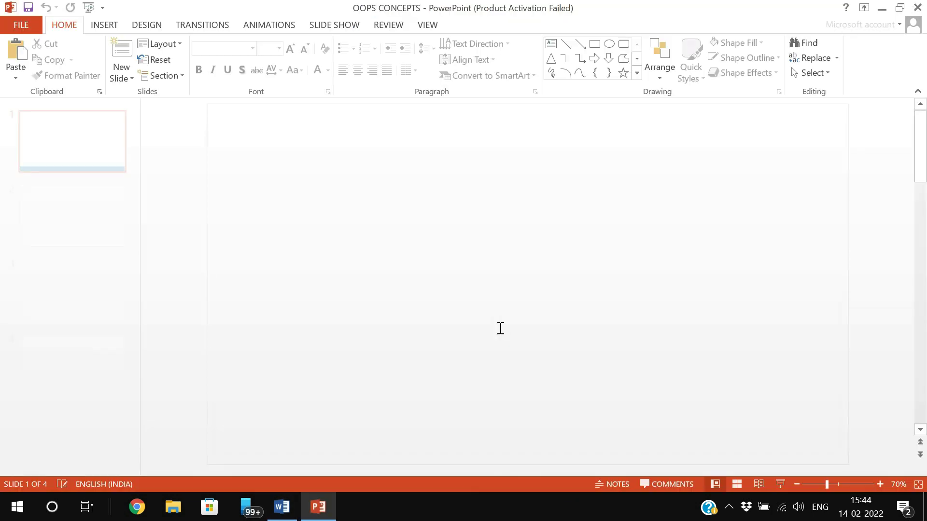
pyautogui.click(606, 398)
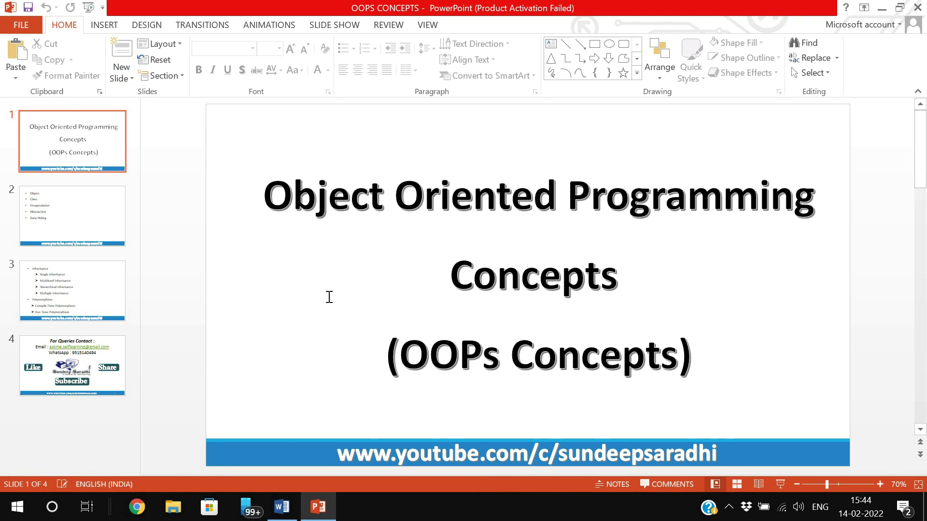
# Close PowerPoint and remove the name's link to the presentation.
pyautogui.click(917, 8)
pyautogui.click(209, 188)
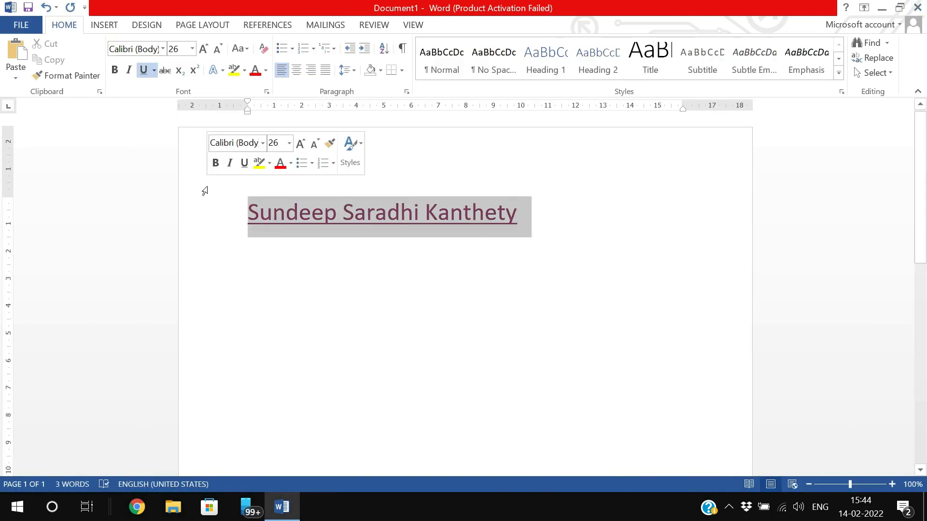
pyautogui.rightClick(279, 218)
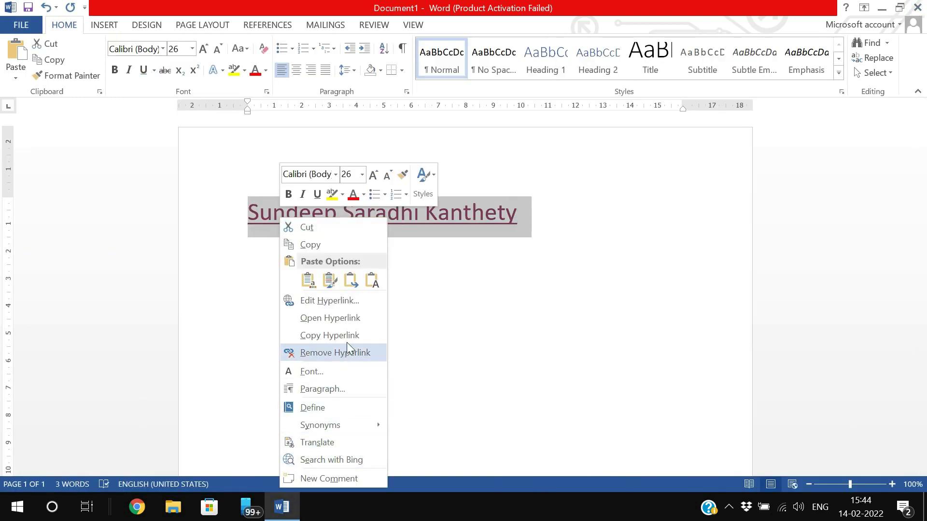
pyautogui.click(356, 304)
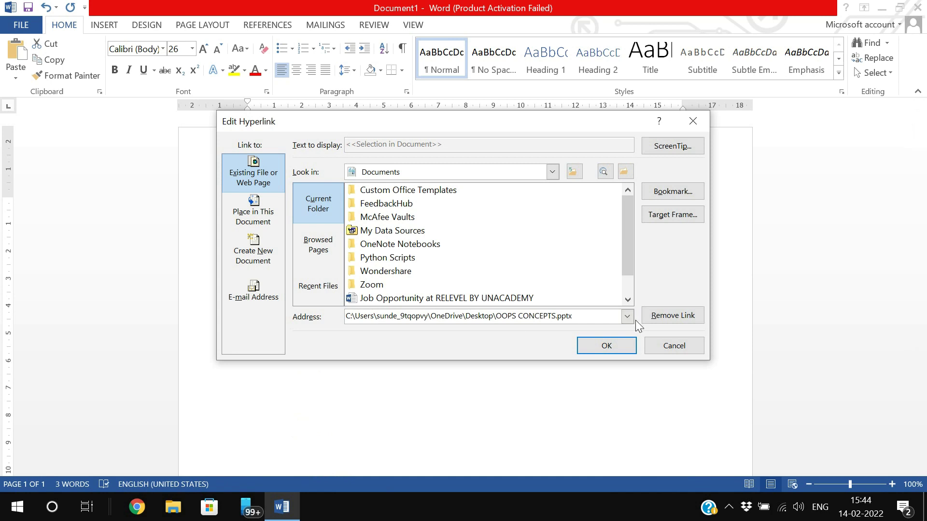
pyautogui.click(647, 316)
# Start a new hyperlink on the name and enter the suggested YouTube channel address.
pyautogui.moveTo(529, 216); pyautogui.dragTo(282, 221)
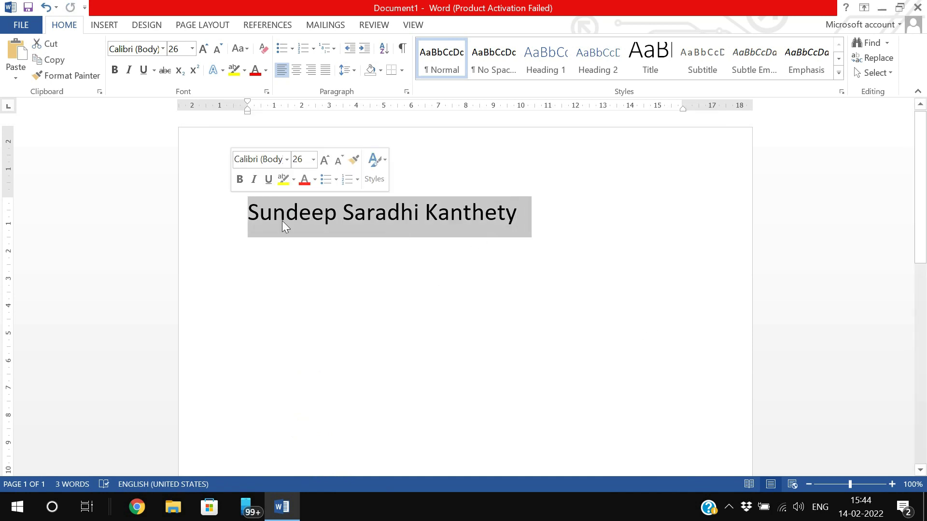
pyautogui.rightClick(268, 220)
pyautogui.click(369, 410)
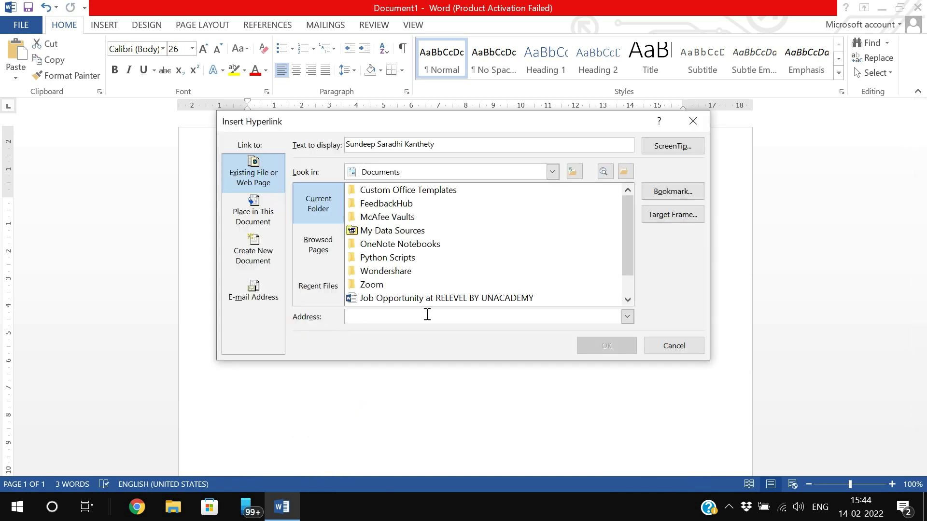
pyautogui.write('ht')
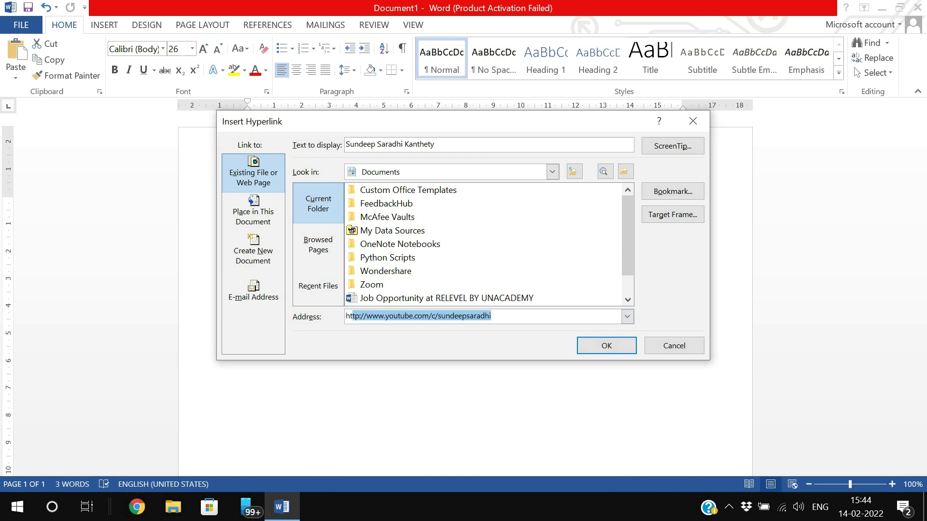
pyautogui.press('End')
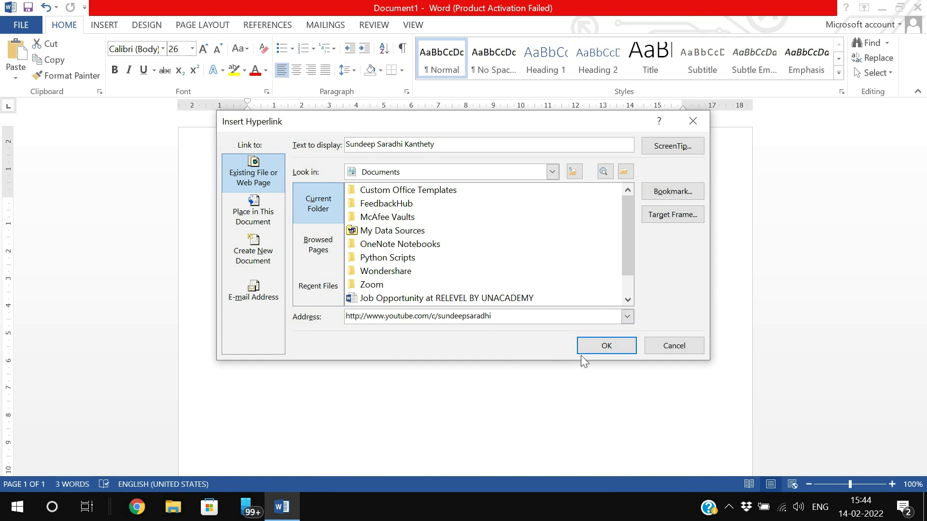
# Apply the YouTube channel link to the name and follow it in Chrome.
pyautogui.click(606, 345)
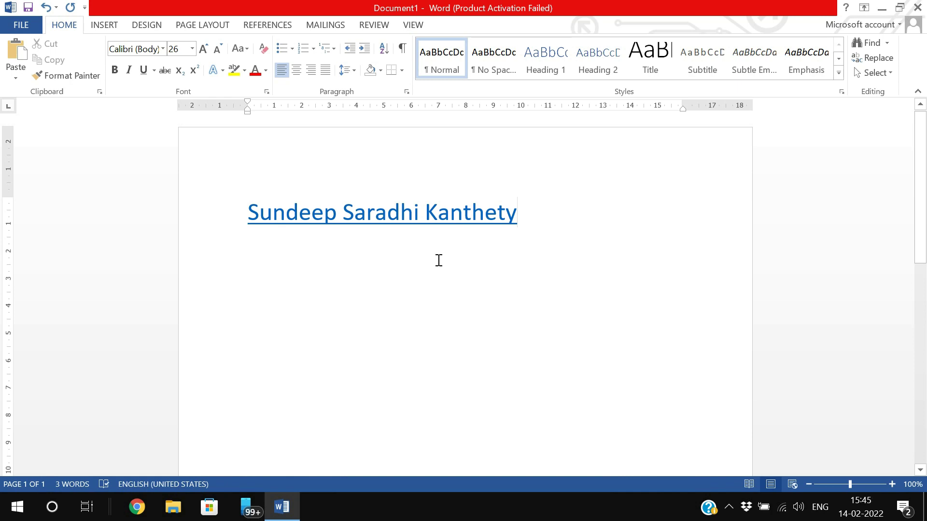
pyautogui.keyDown('ctrl'); pyautogui.click(381, 223); pyautogui.keyUp('ctrl')
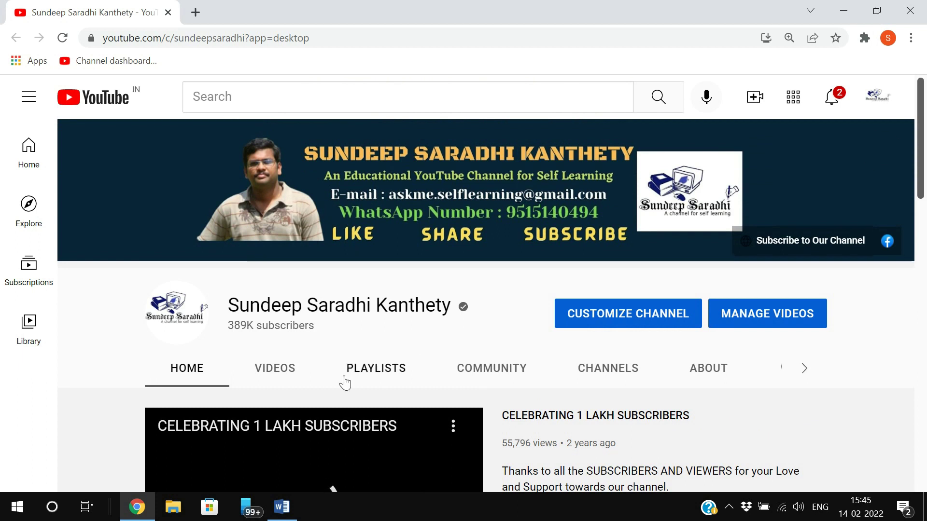
# Return to the Word document from the YouTube channel page.
pyautogui.click(282, 507)
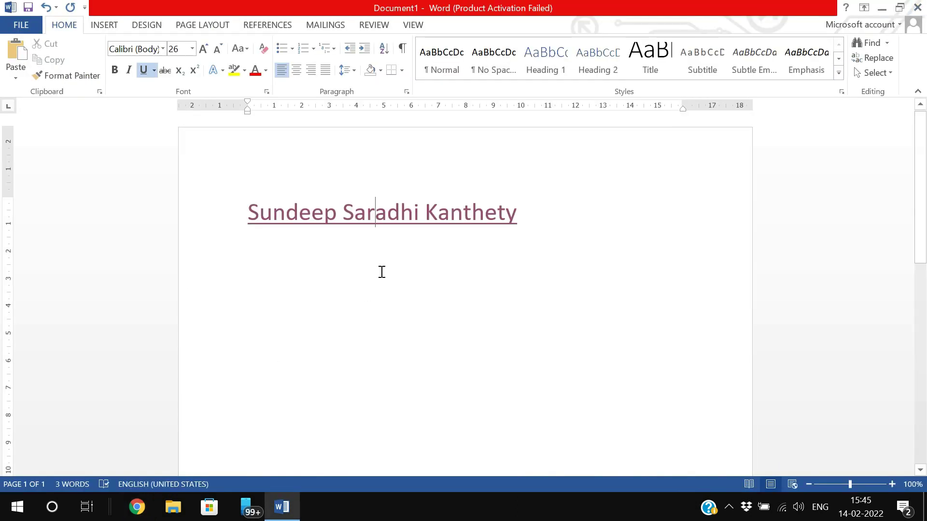
# Select the linked name and remove its hyperlink, leaving plain size-26 text.
pyautogui.click(526, 212)
pyautogui.moveTo(526, 213); pyautogui.dragTo(271, 213)
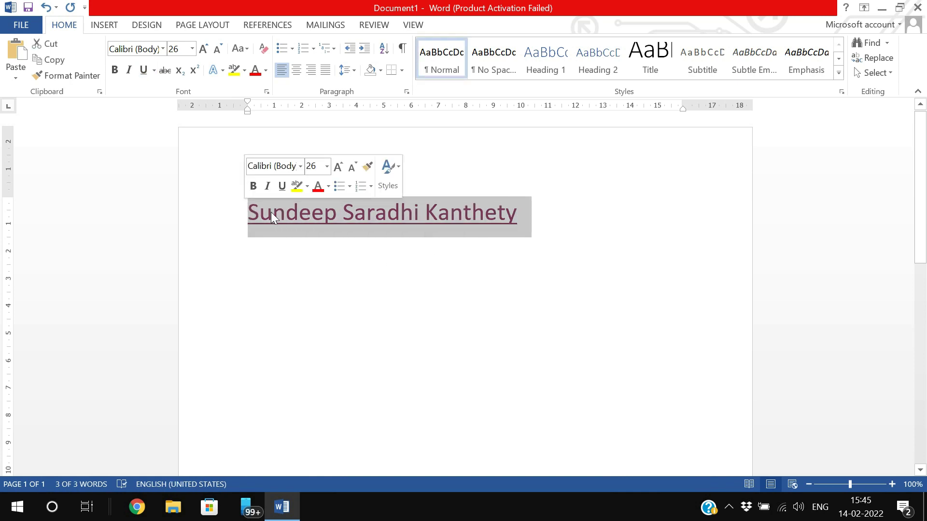
pyautogui.rightClick(299, 214)
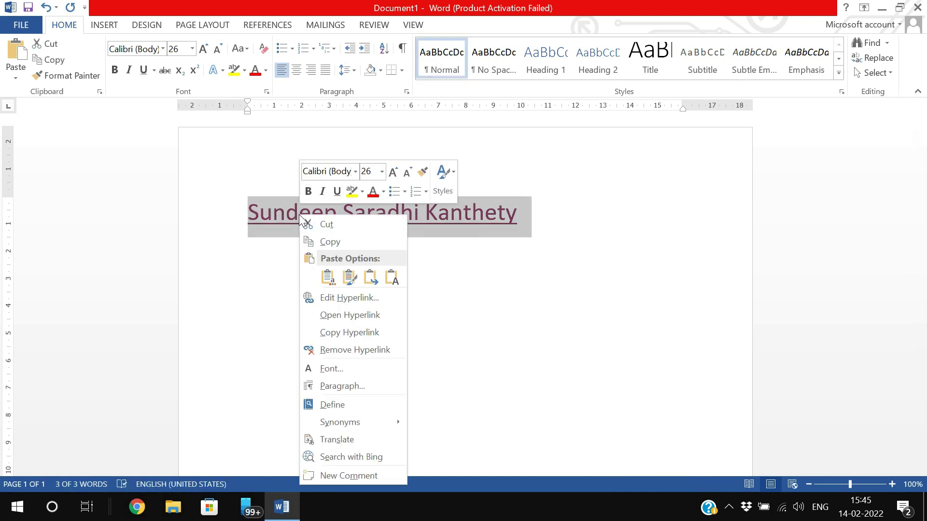
pyautogui.click(343, 354)
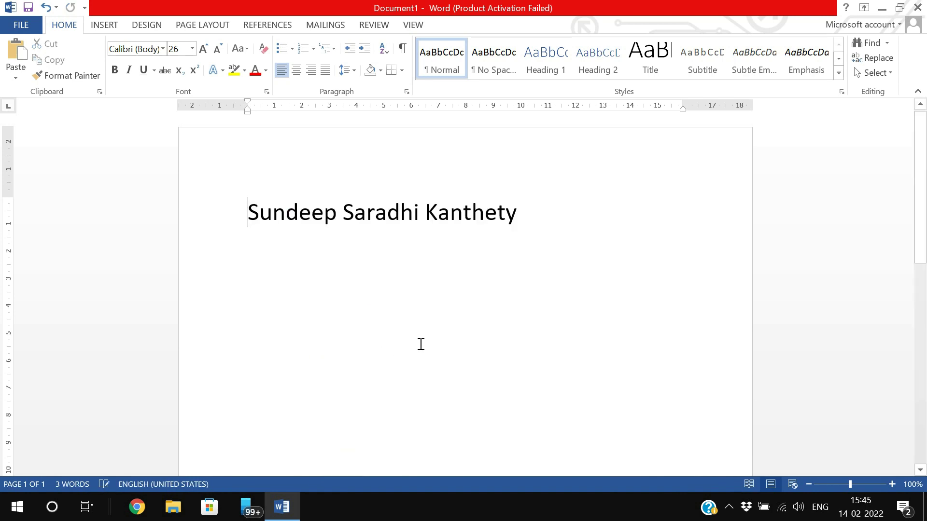